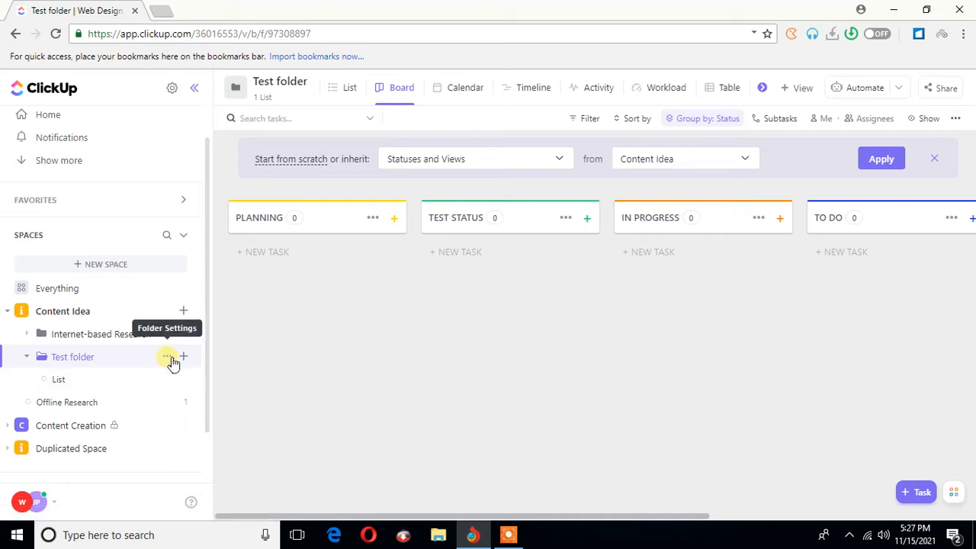
- Review the statuses configured for Test folder, and close its status editor
left_click(169, 360)
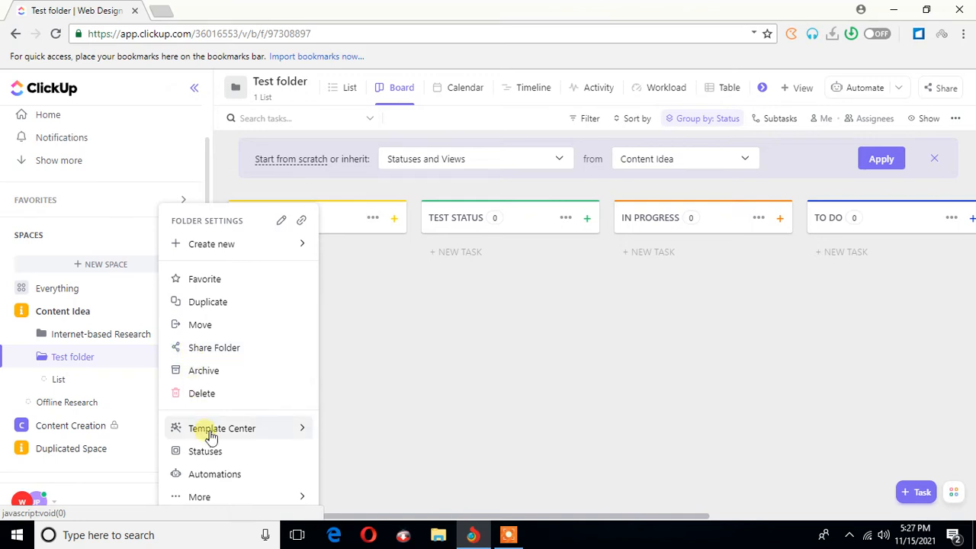
left_click(210, 455)
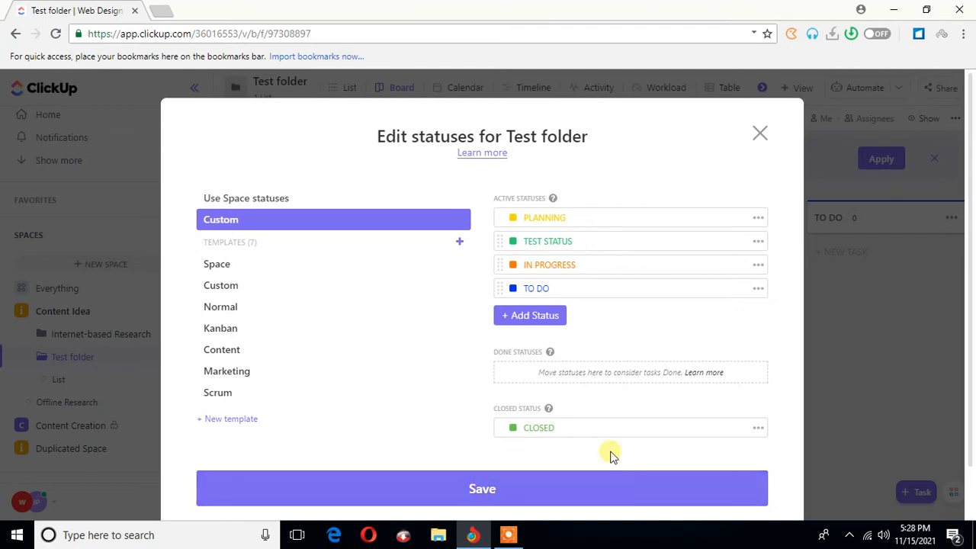
left_click(500, 491)
left_click(758, 132)
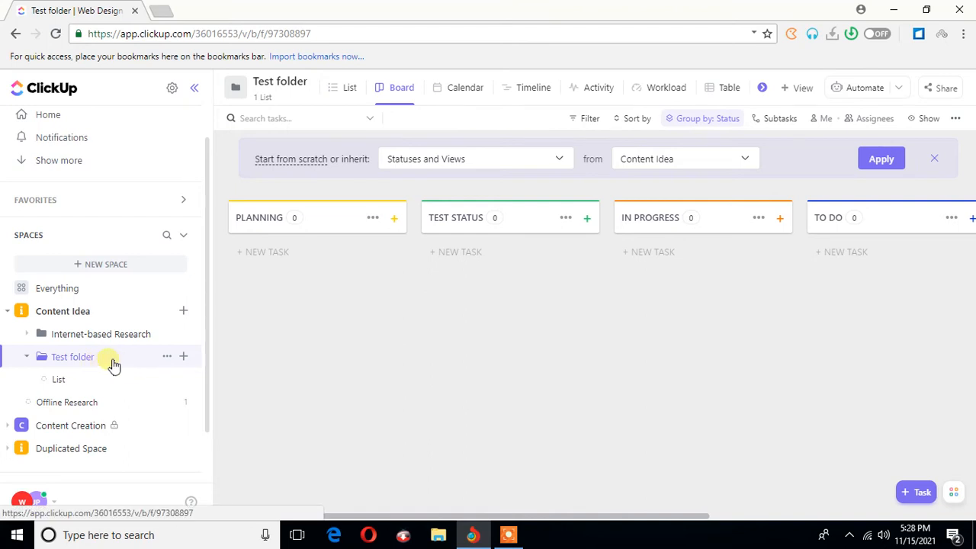
- View the sources available for importing content into Test folder, and dismiss the list of options
left_click(184, 358)
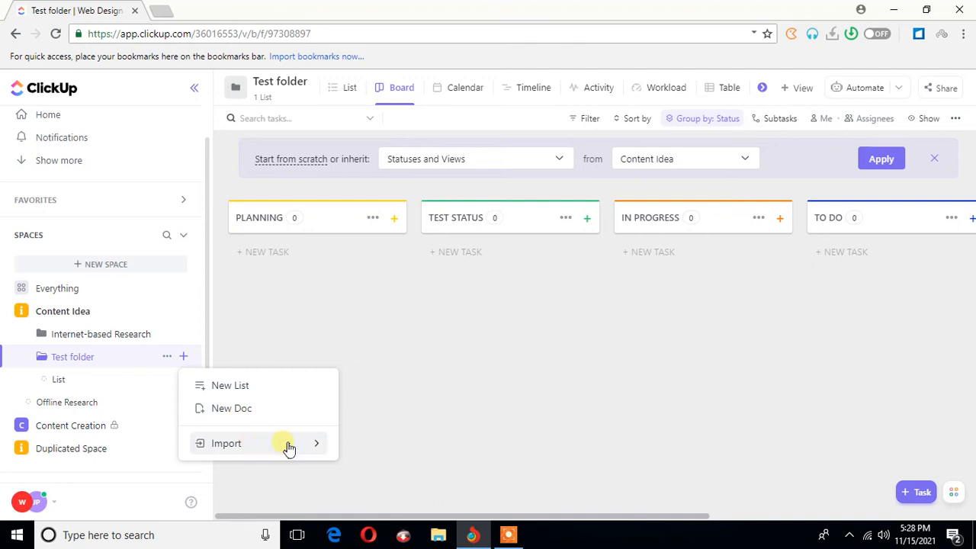
mouse_move(305, 446)
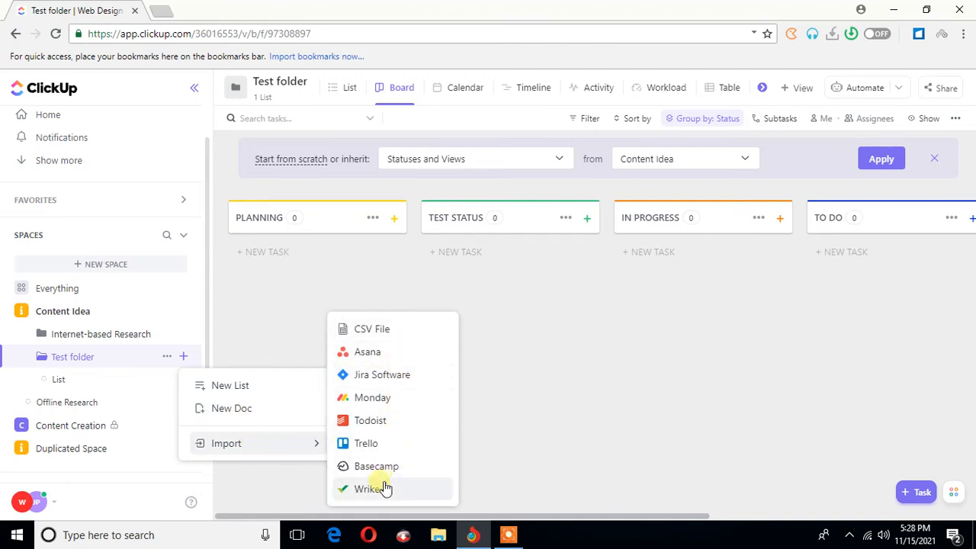
left_click(273, 329)
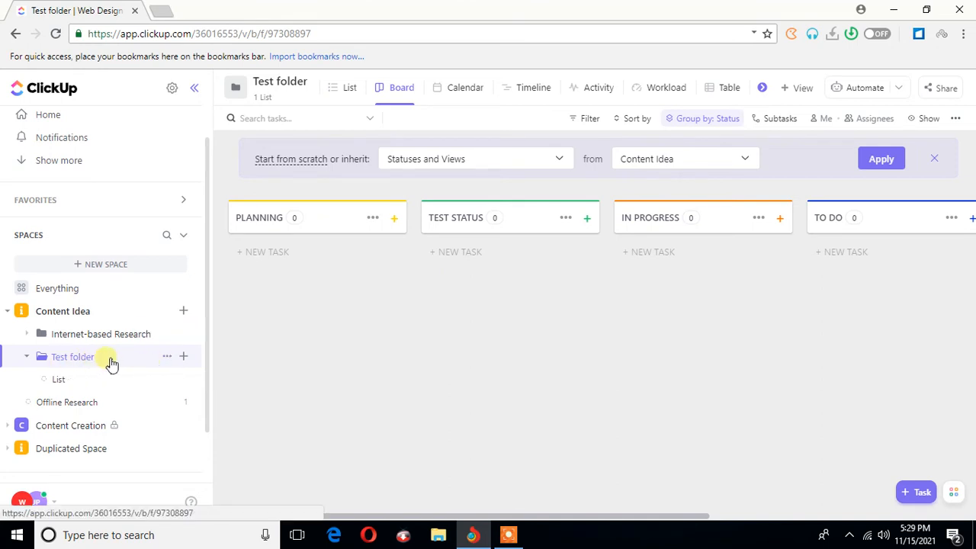
- Create a new list named "Test List" inside Test folder
left_click(167, 356)
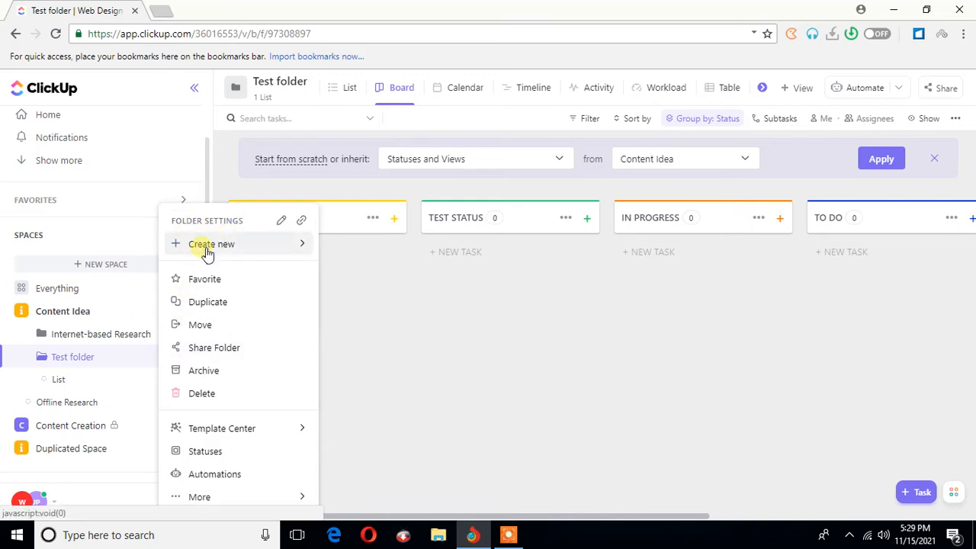
left_click(302, 248)
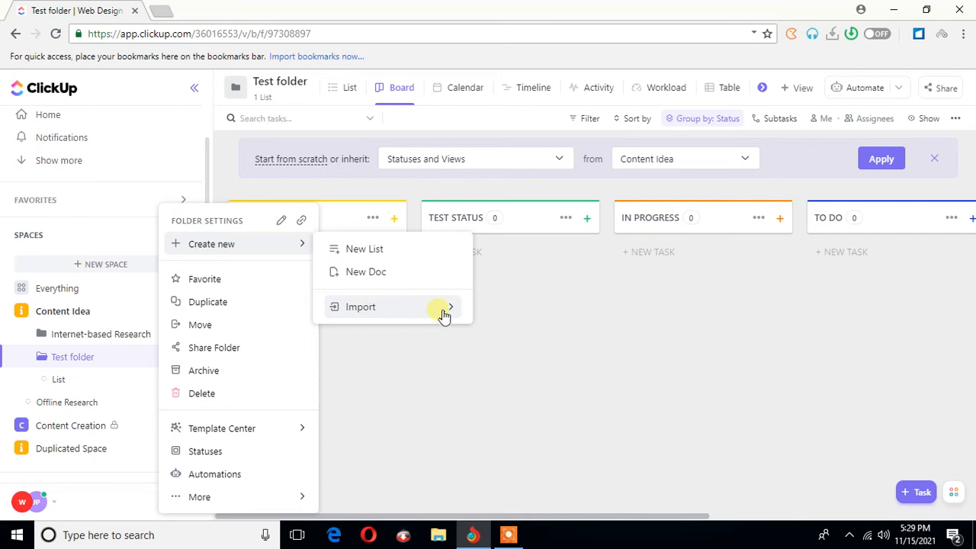
left_click(404, 258)
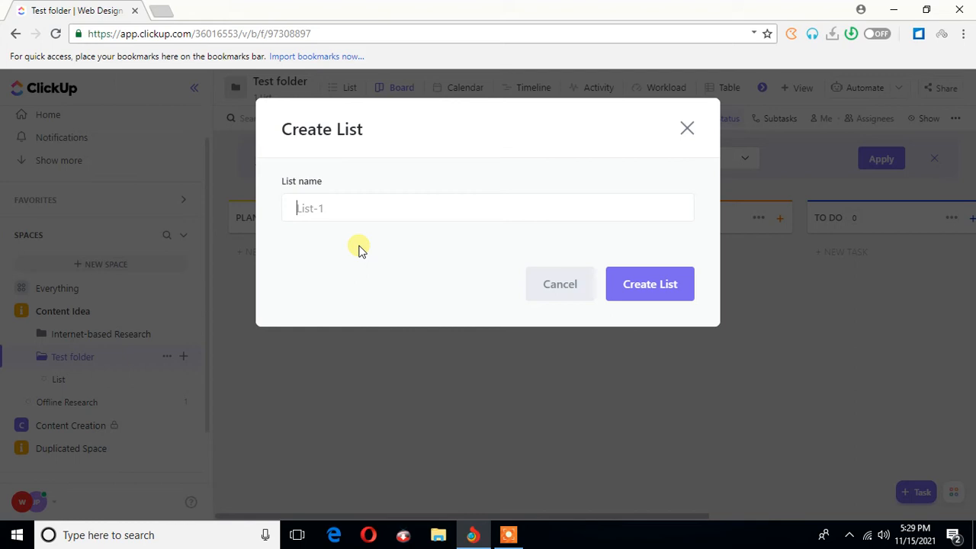
type("Test List")
left_click(615, 282)
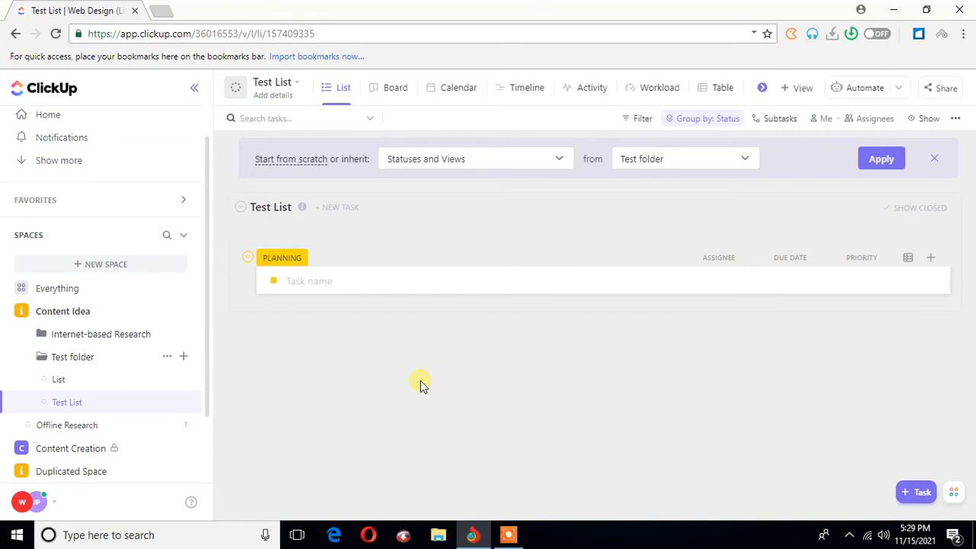
left_click(508, 534)
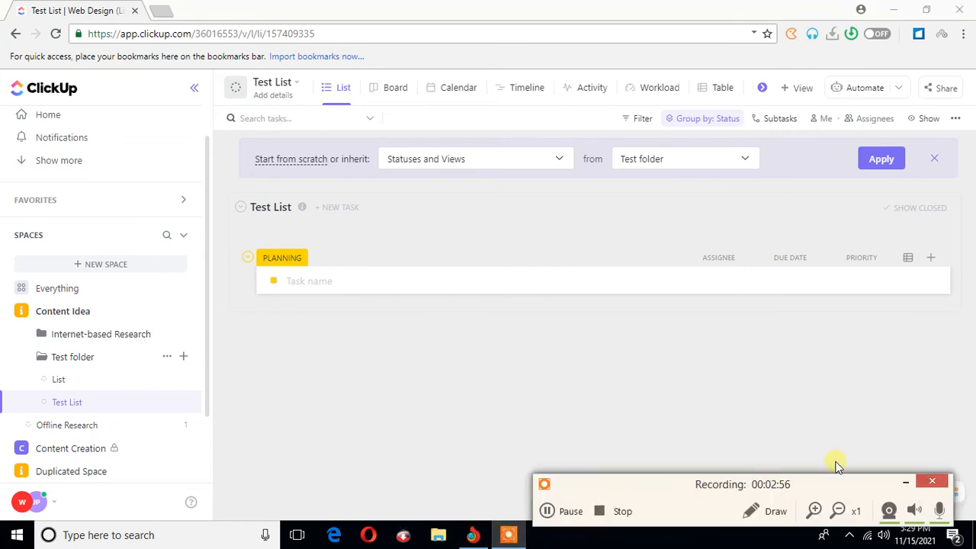
left_click(547, 511)
left_click(548, 511)
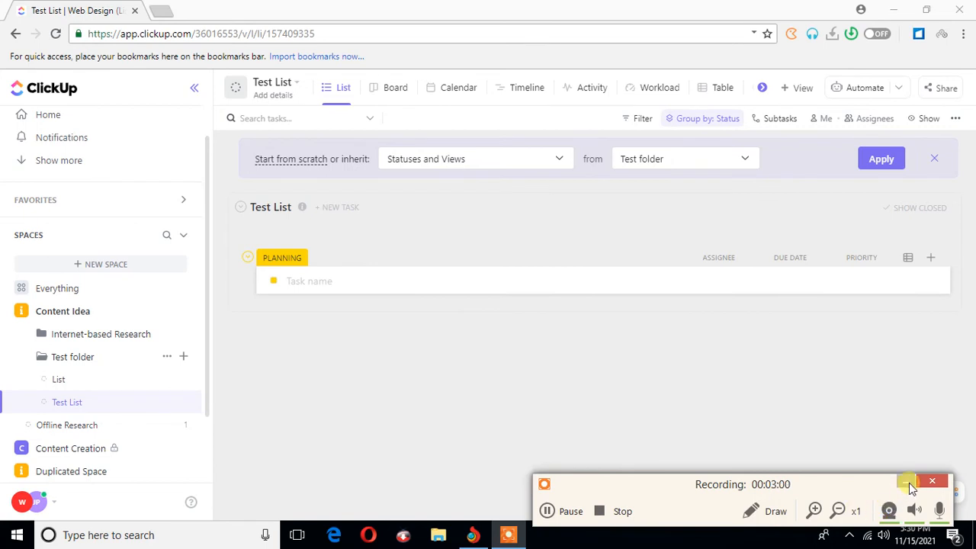
left_click(905, 484)
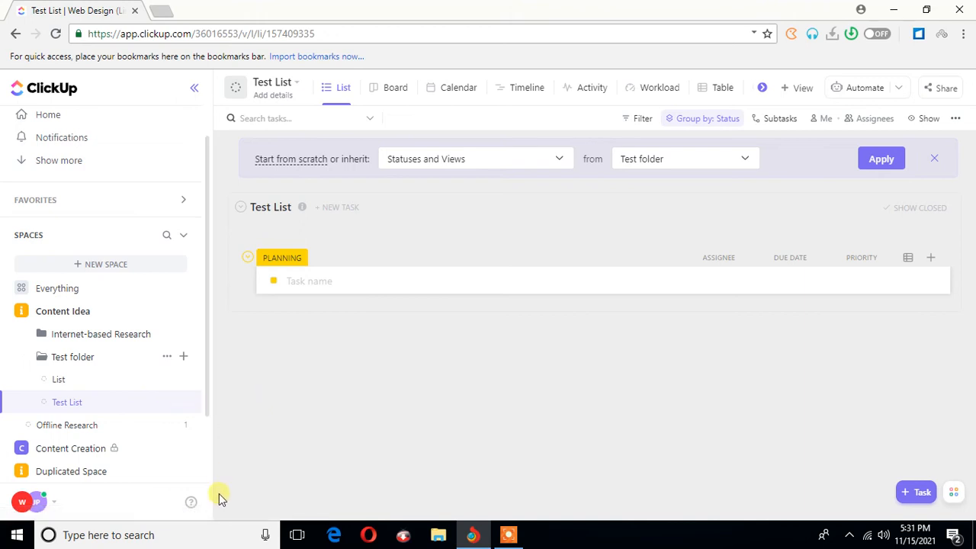
left_click(507, 534)
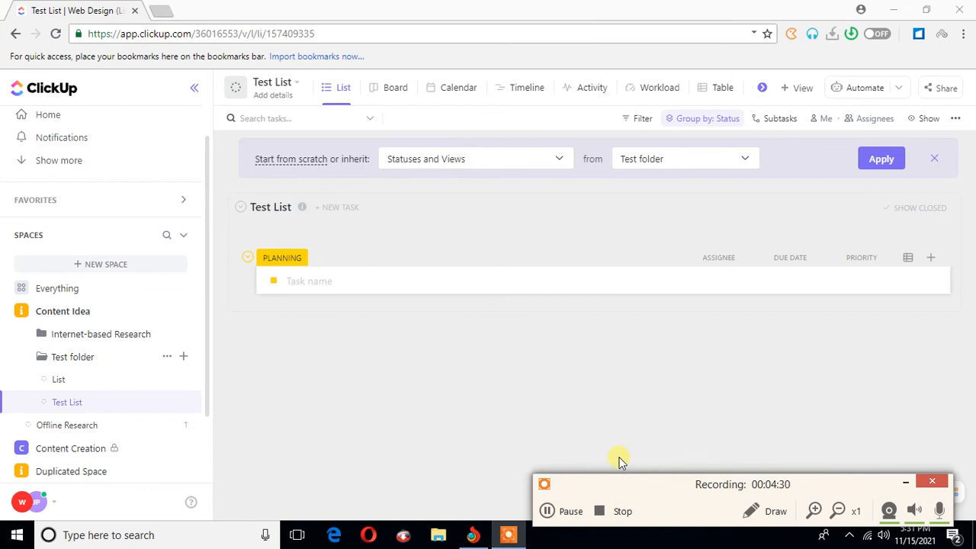
left_click(546, 512)
left_click(547, 512)
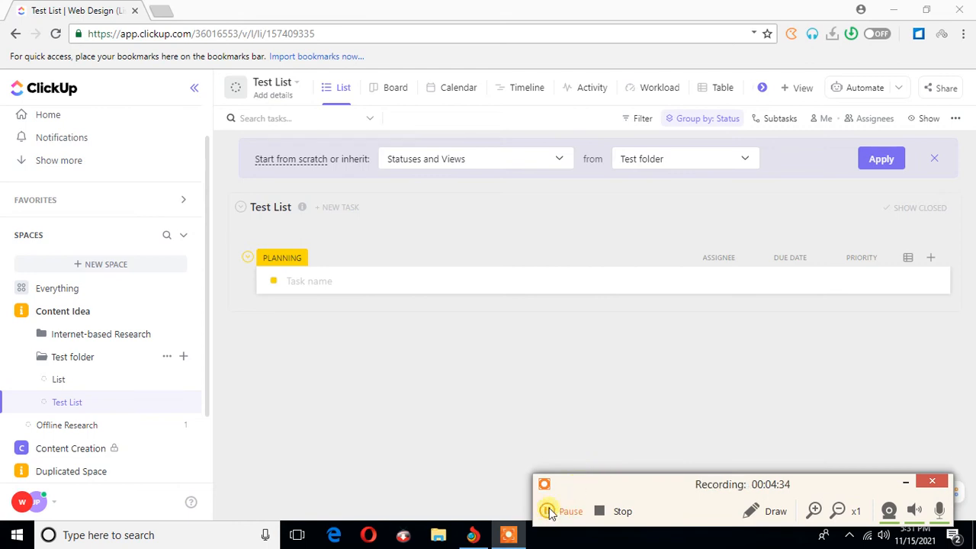
left_click(905, 483)
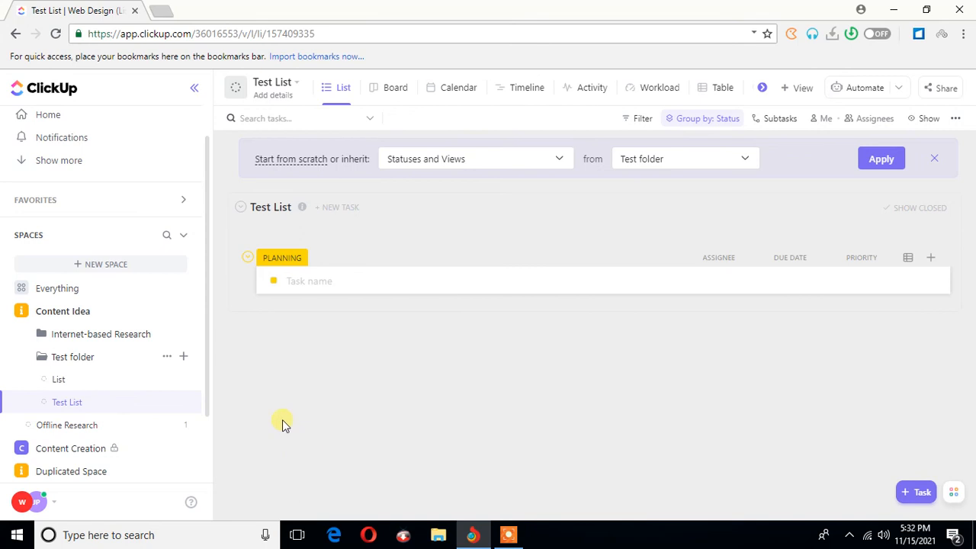
- Check the active and closed statuses of Test folder again, and close the editor without changing anything
left_click(167, 362)
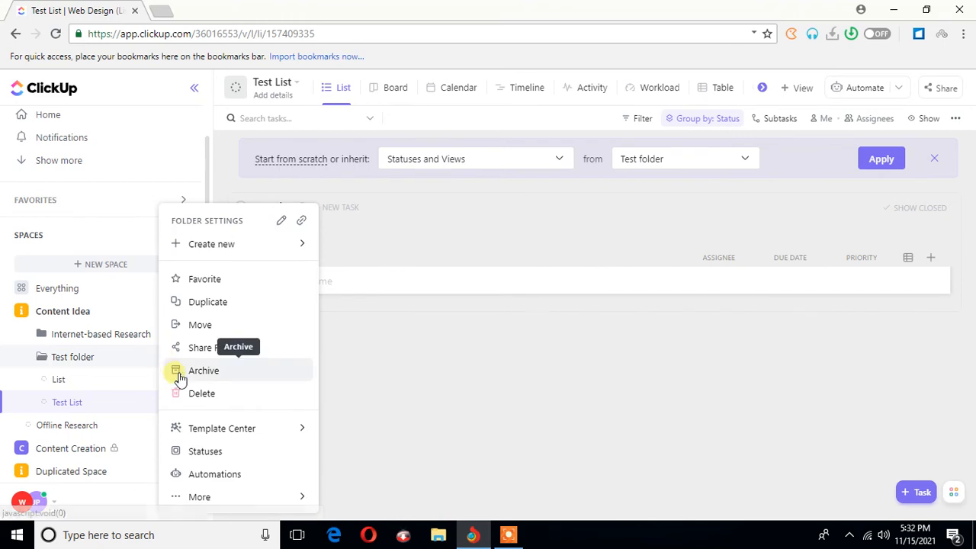
left_click(214, 458)
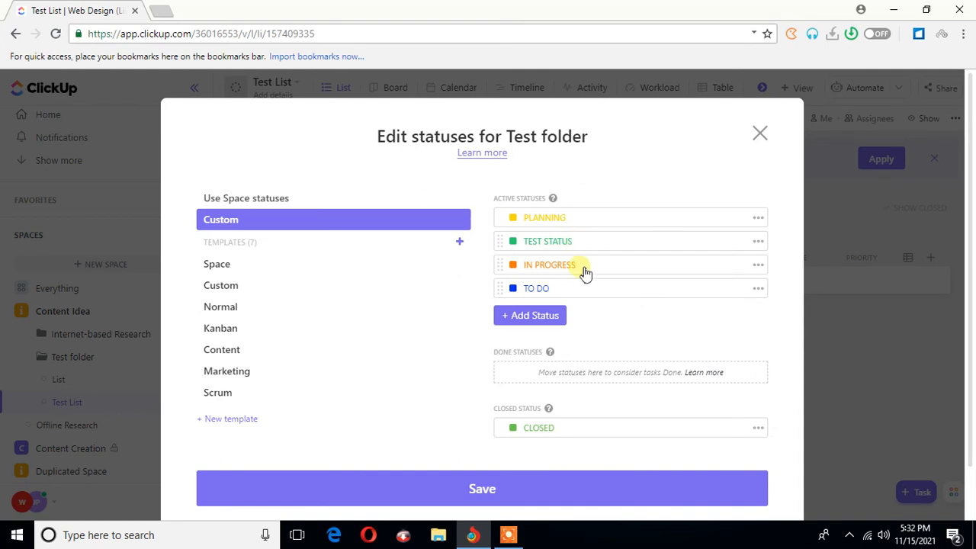
left_click(507, 534)
left_click(545, 510)
left_click(546, 510)
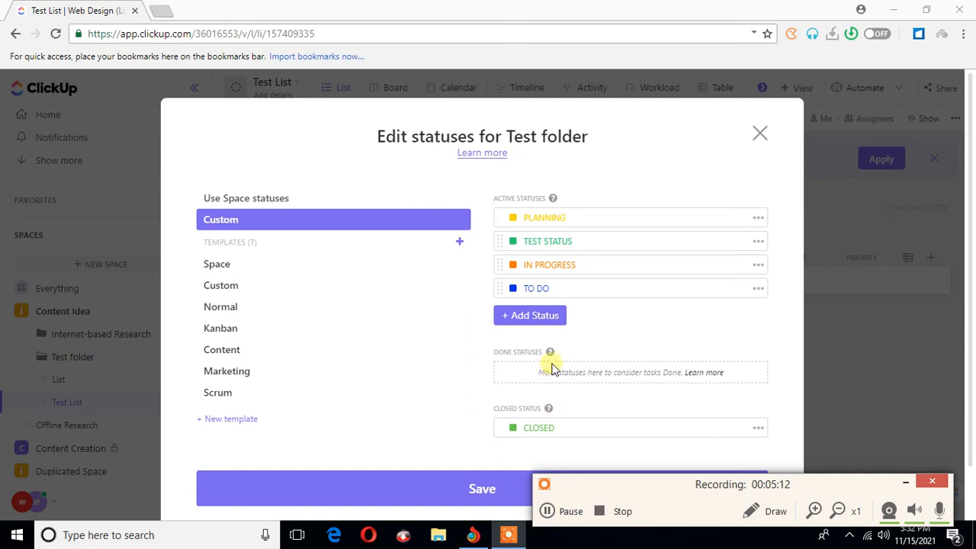
left_click(905, 481)
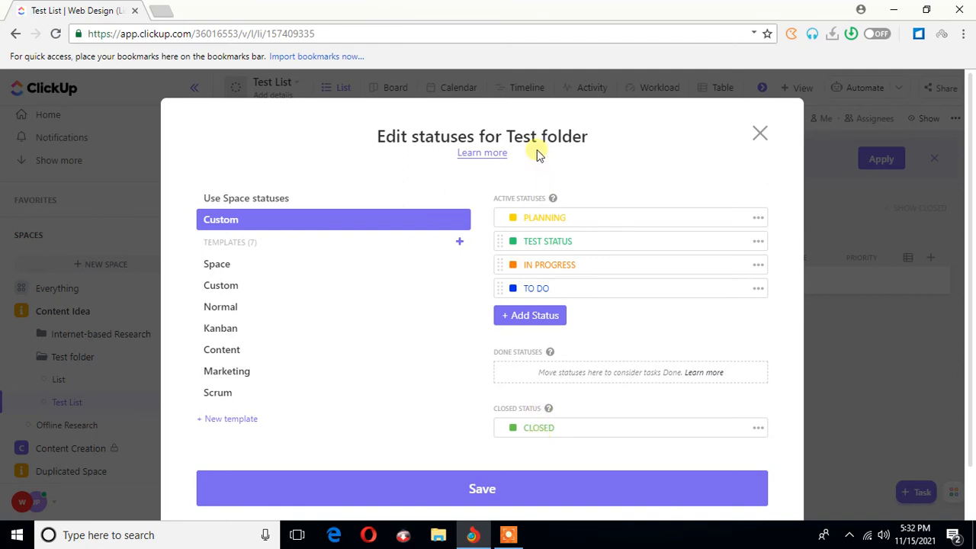
left_click(760, 137)
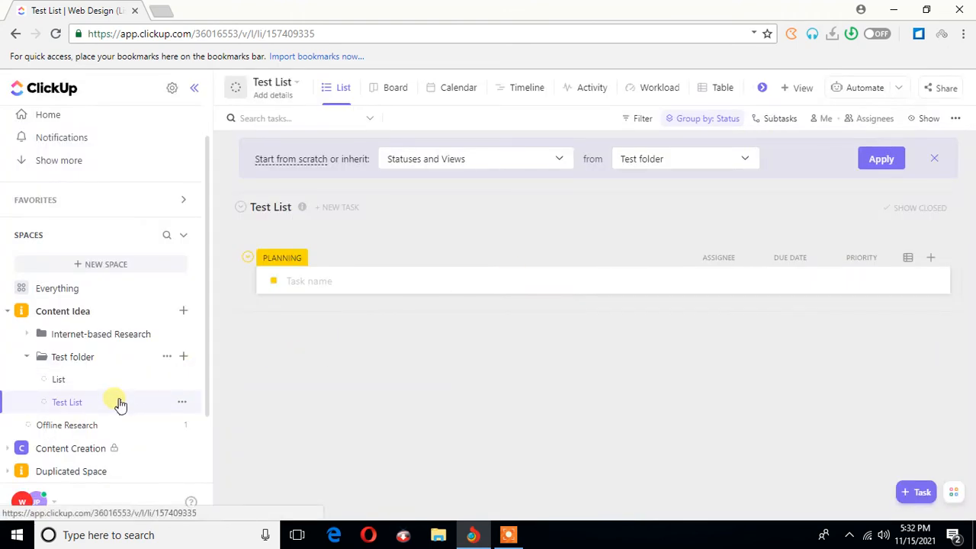
- Switch Test List from inherited folder statuses to custom statuses, using the Folder template as the starting set
left_click(183, 404)
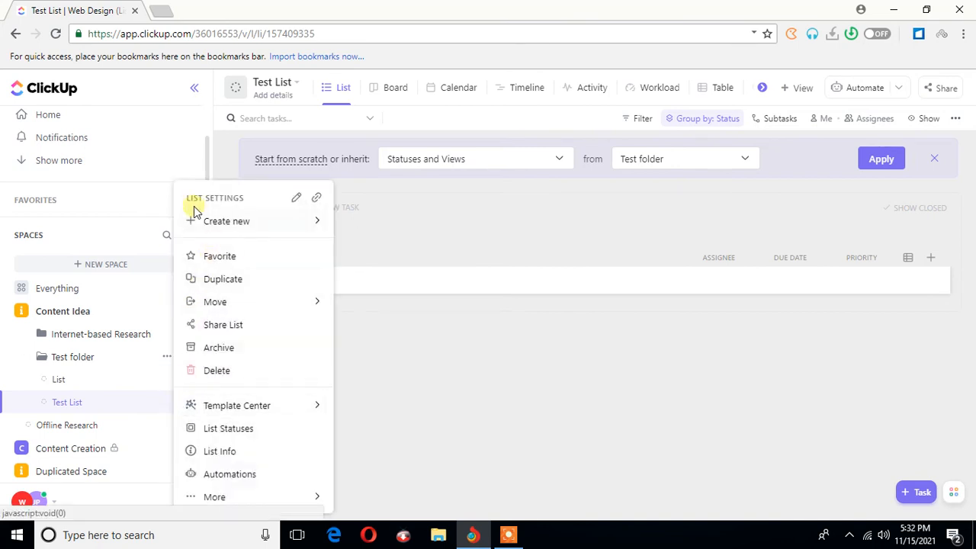
left_click(229, 428)
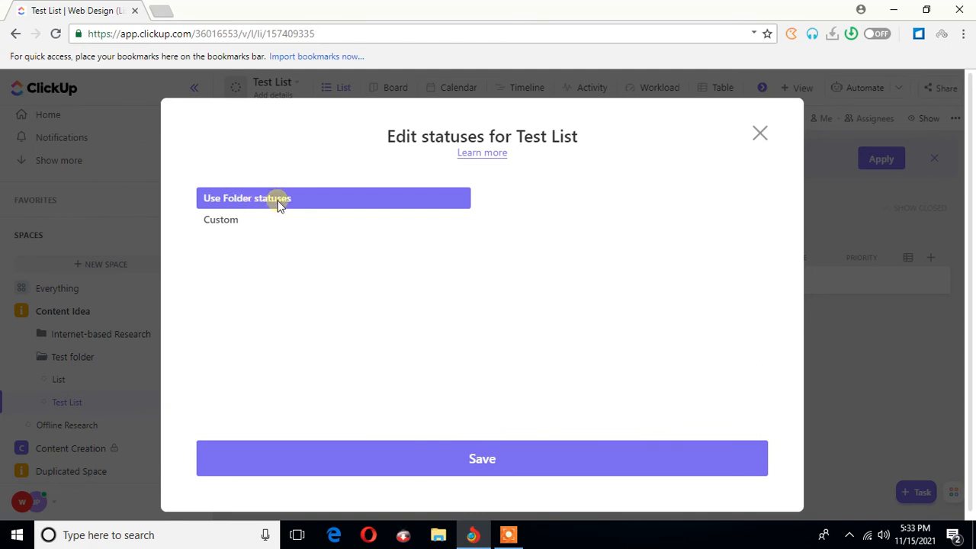
left_click(230, 220)
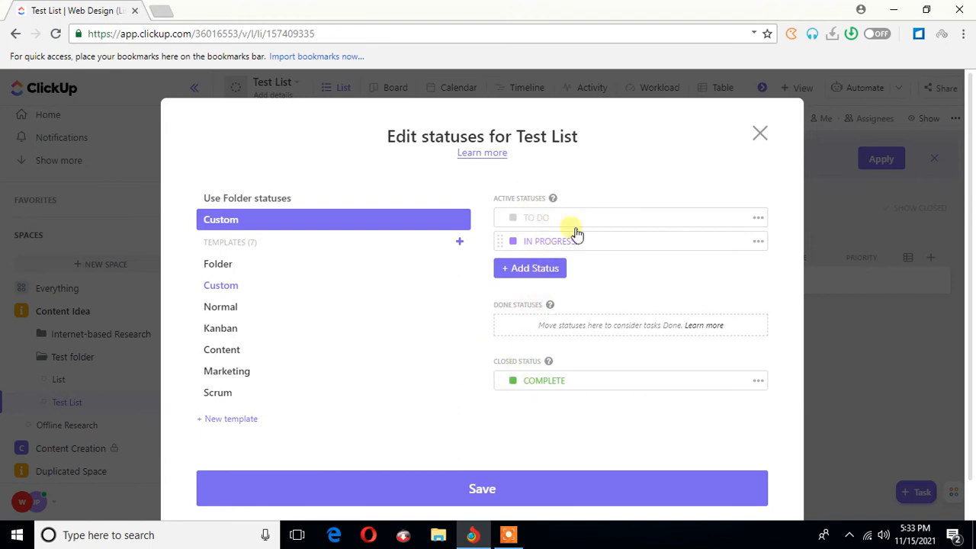
left_click(223, 265)
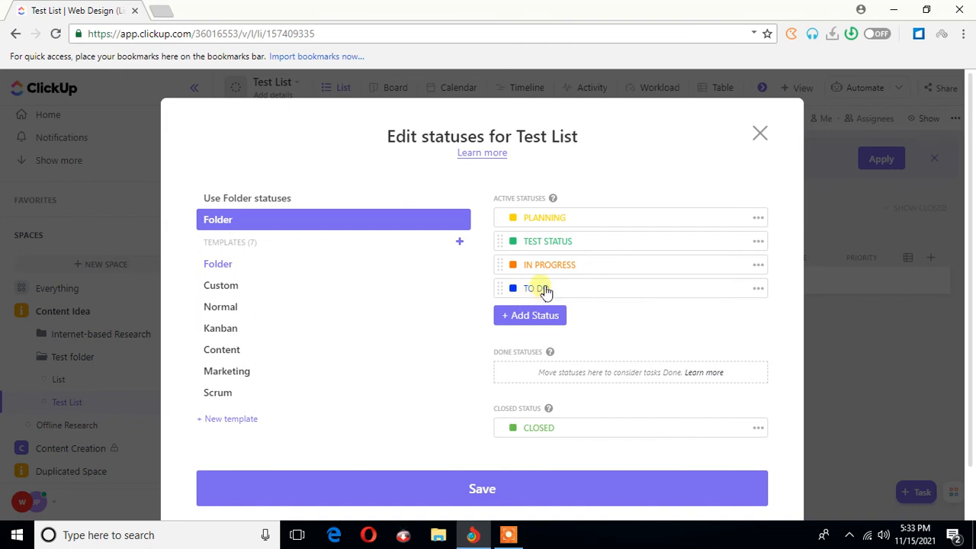
- Move the TO DO status directly below PLANNING and change its color to dark orange
left_click_drag(499, 288, 509, 220)
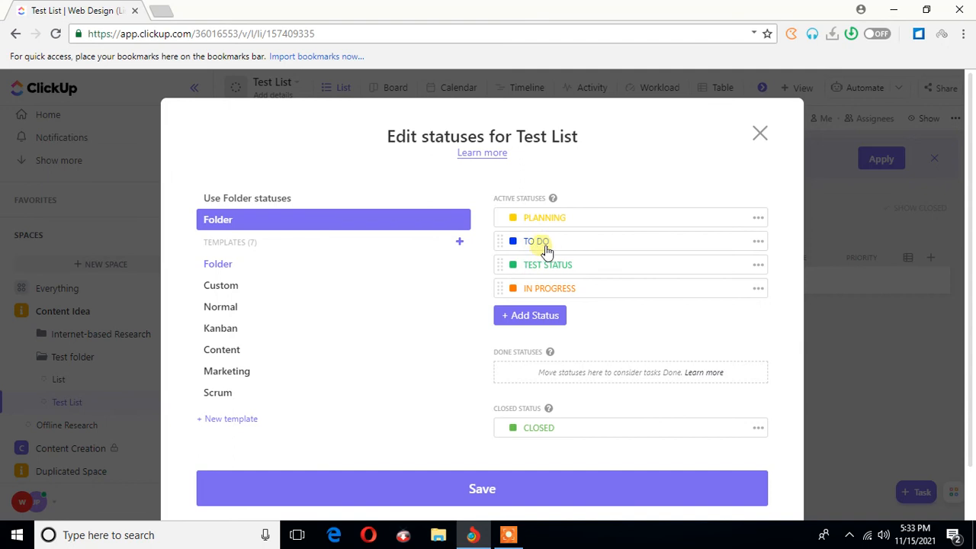
left_click(515, 242)
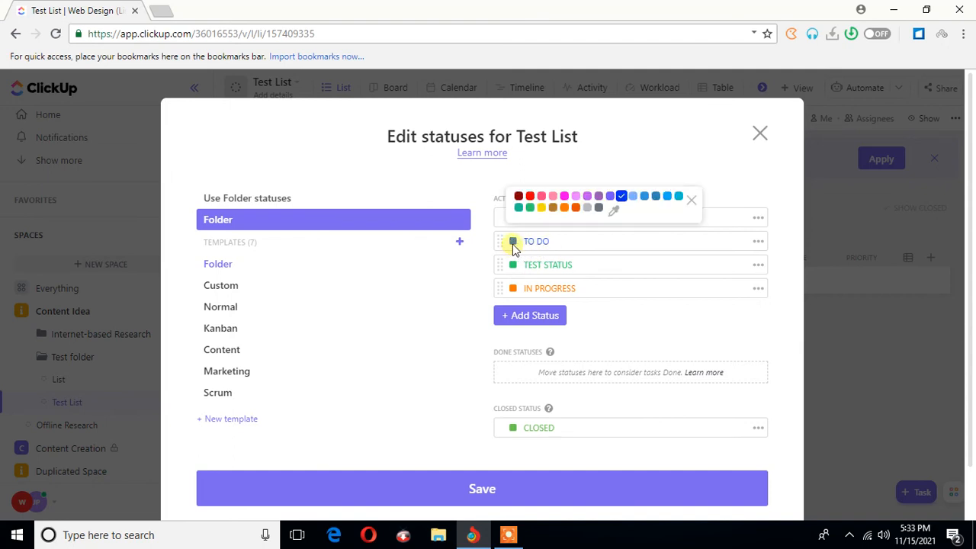
left_click(577, 208)
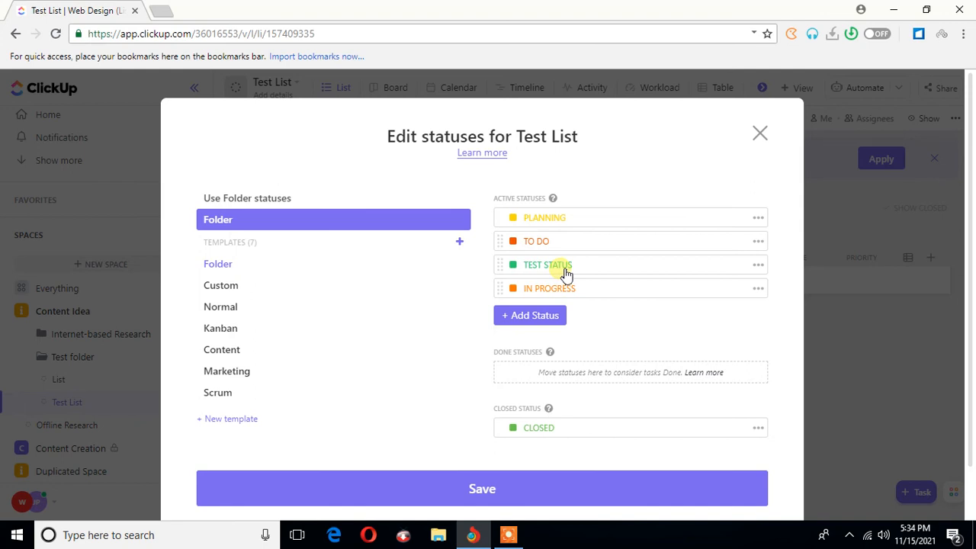
- Delete the TEST STATUS status from Test List and change the color of IN PROGRESS to brown
left_click(758, 267)
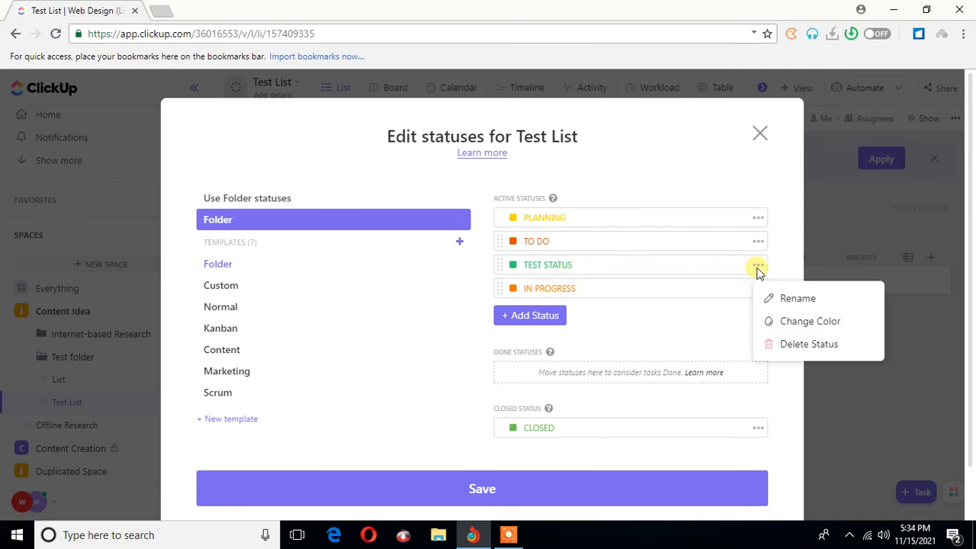
left_click(805, 345)
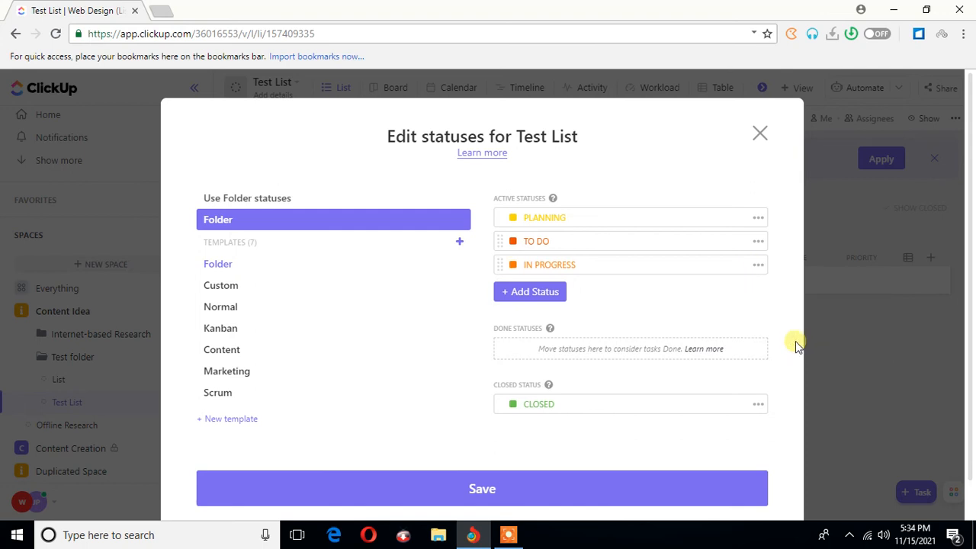
left_click(513, 266)
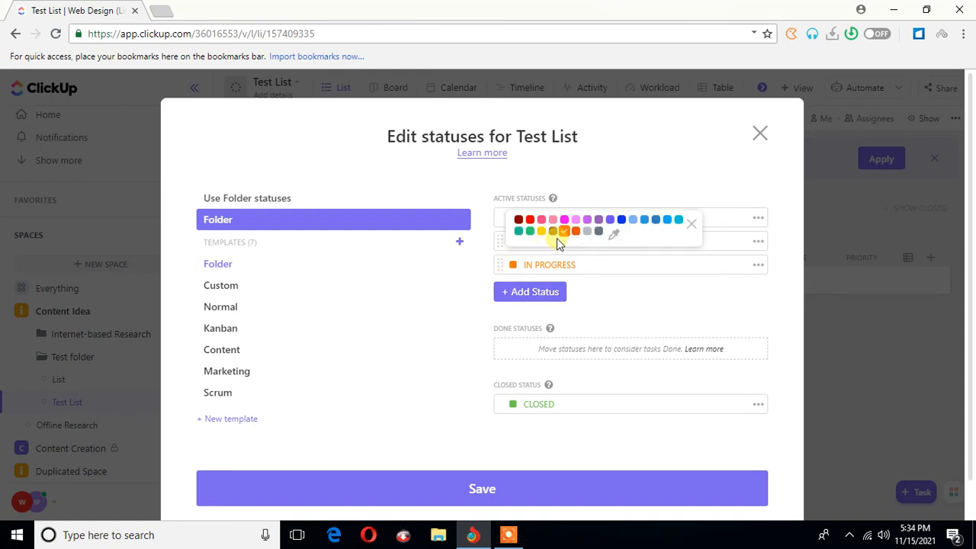
left_click(557, 232)
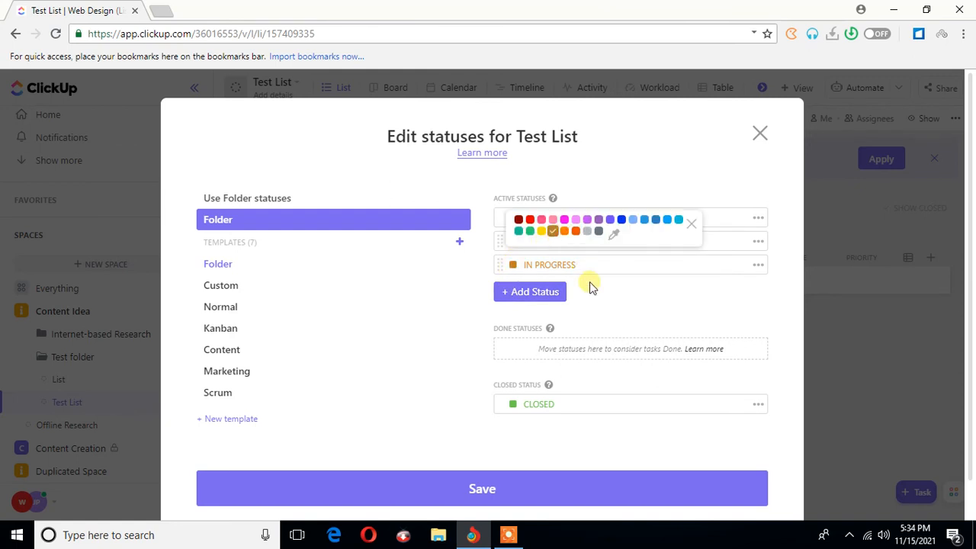
left_click(619, 311)
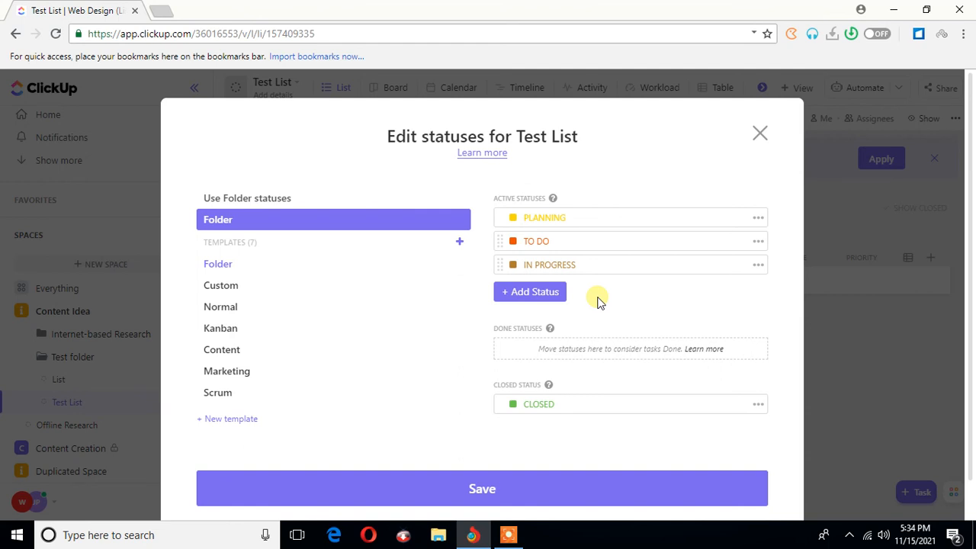
- Rename the IN PROGRESS status of Test List to PROCESSING
left_click(758, 265)
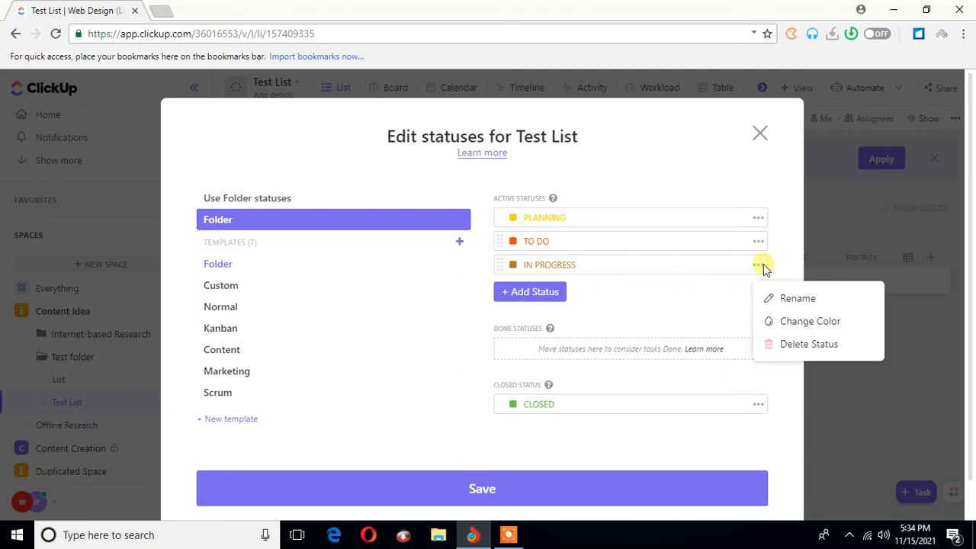
left_click(781, 303)
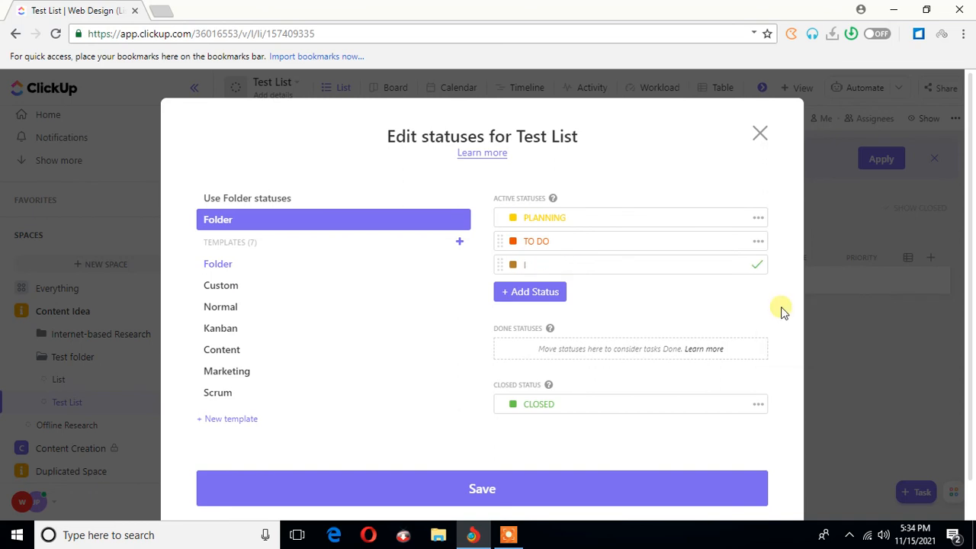
type("PROCESSING")
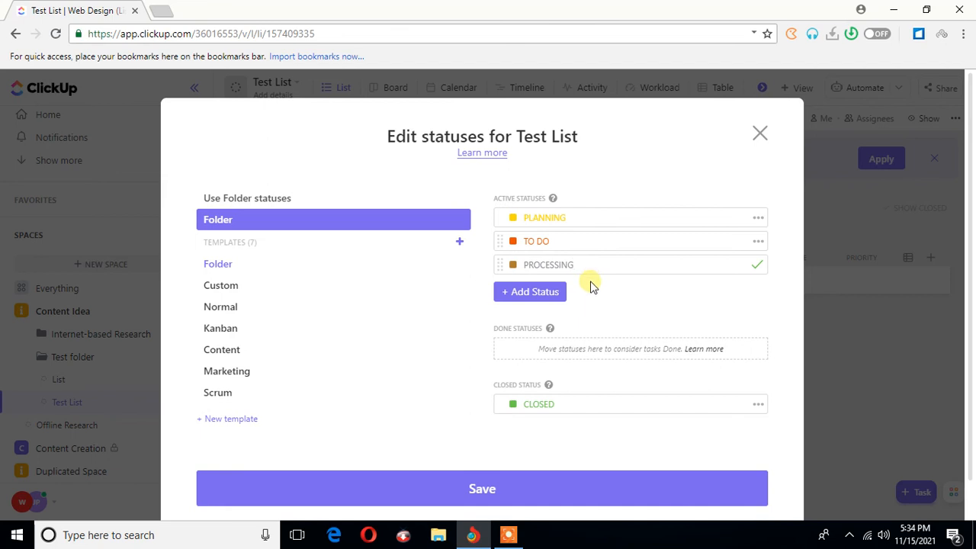
left_click(508, 534)
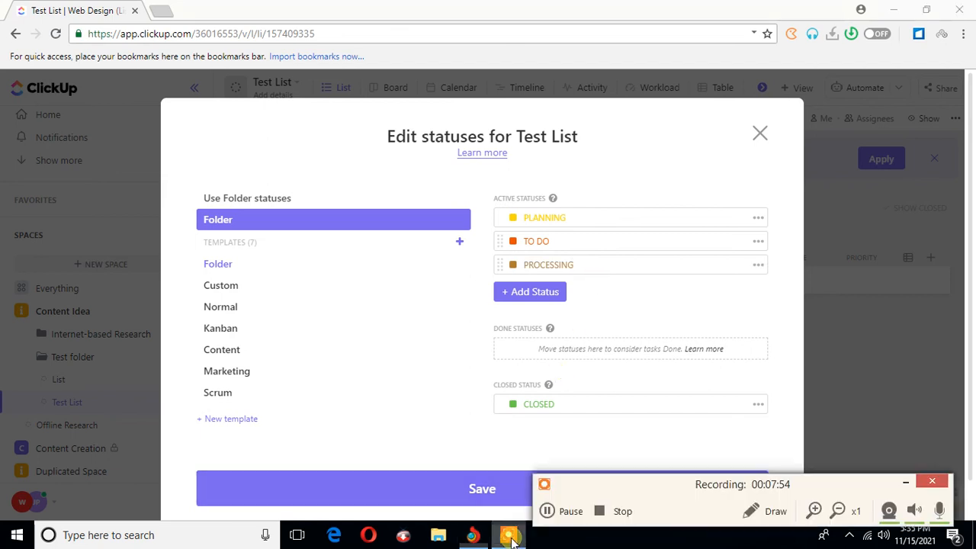
left_click(906, 485)
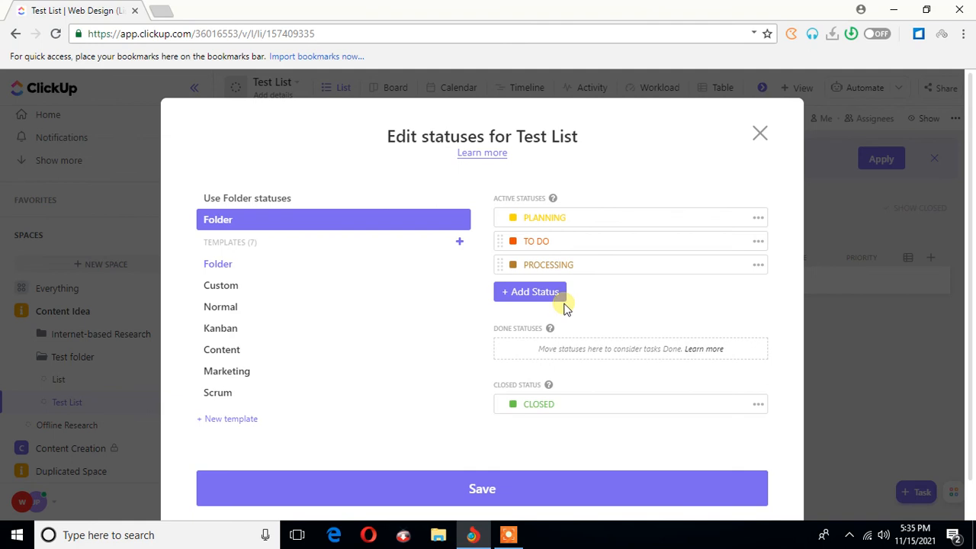
- Add a trial active status named FSFSF to Test List and delete it again
left_click(526, 293)
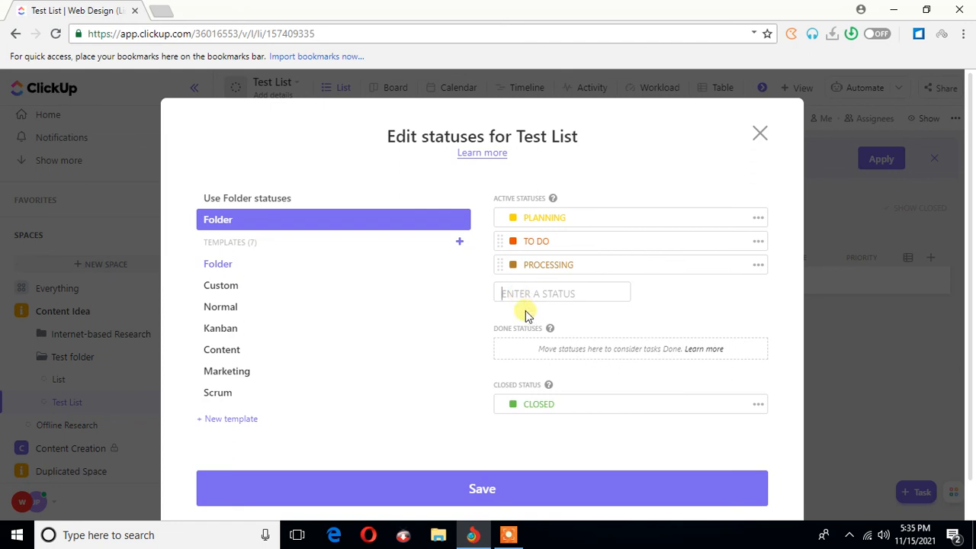
type("FSFSF")
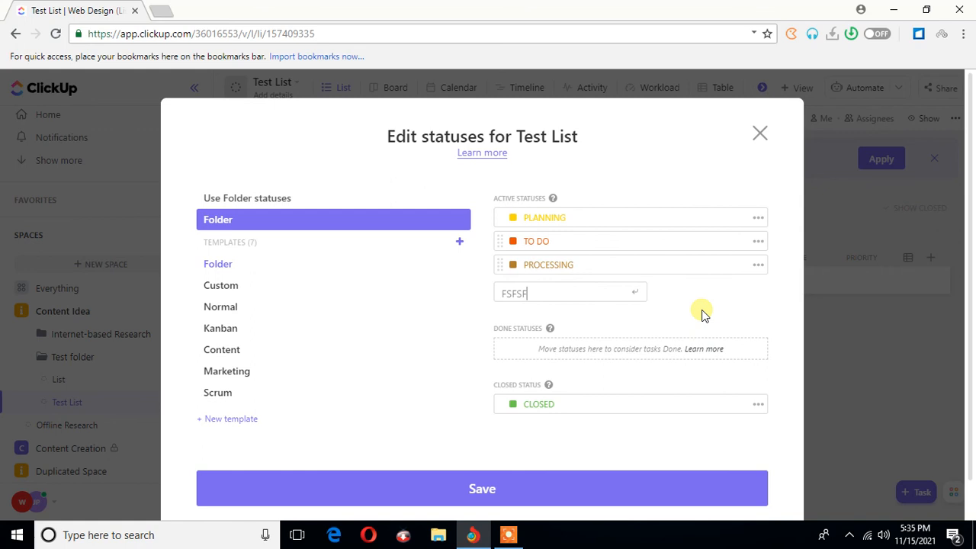
key("Return")
left_click(690, 333)
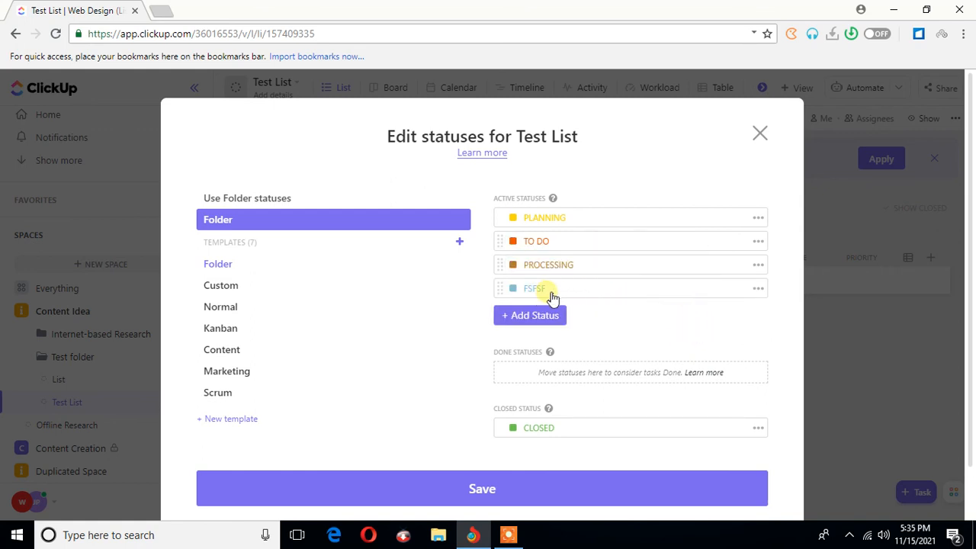
left_click(759, 289)
left_click(798, 366)
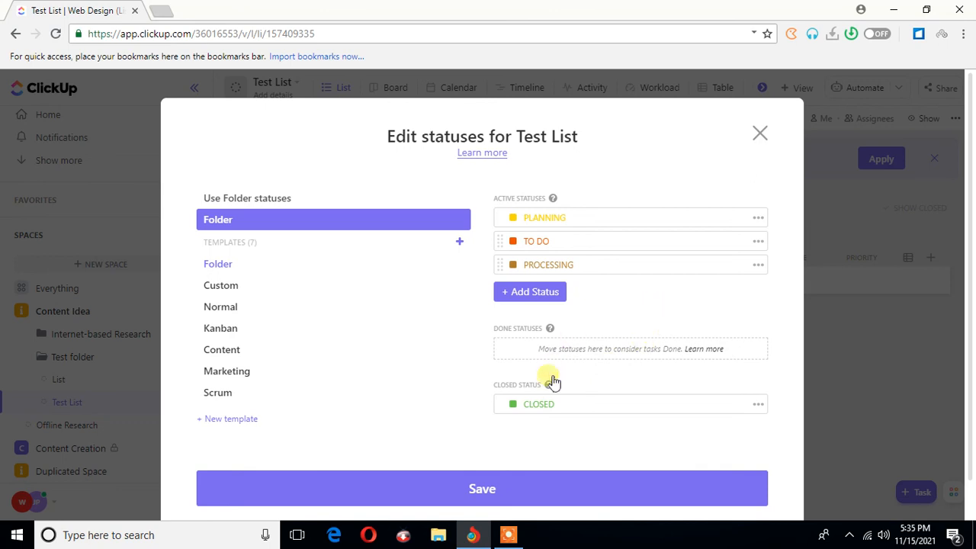
- Check which editing options the PLANNING and CLOSED statuses offer, without changing either one
left_click(759, 220)
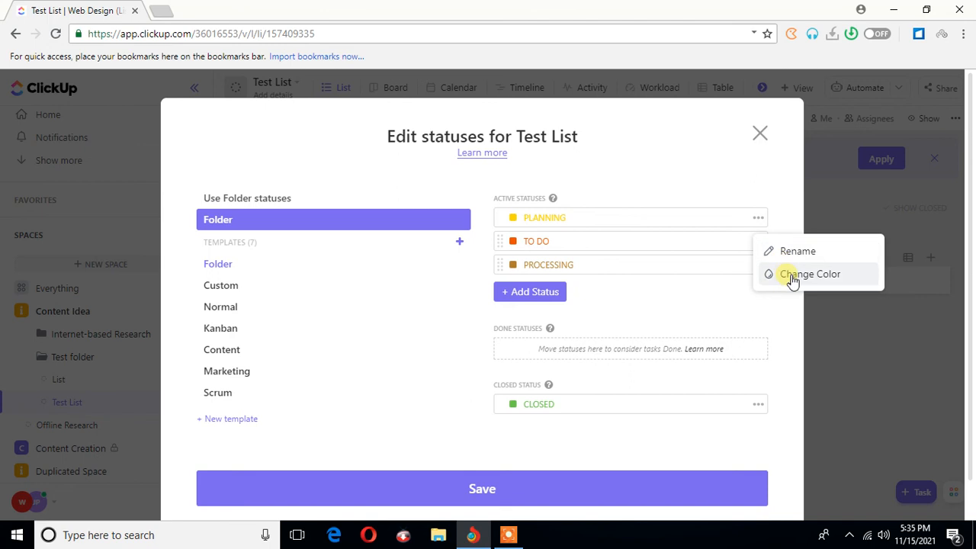
left_click(760, 405)
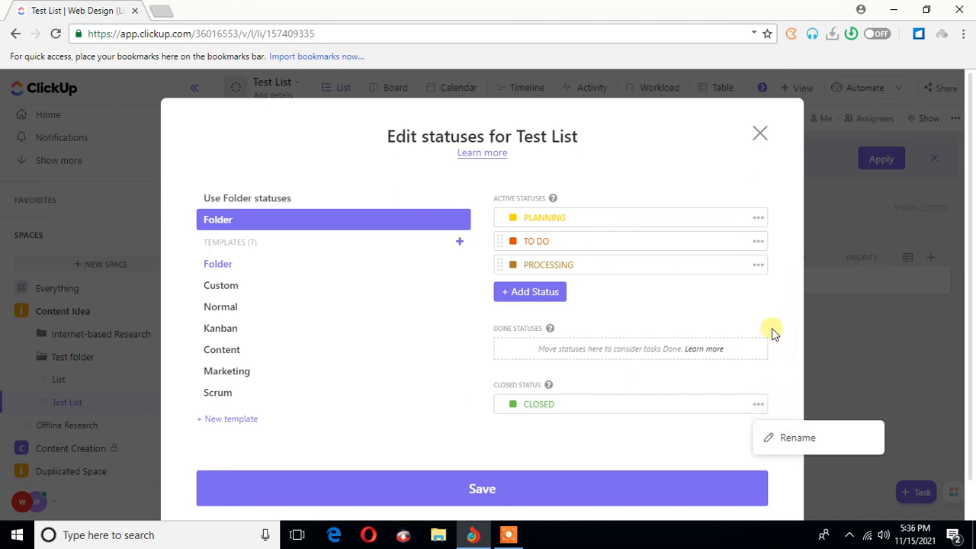
left_click(786, 296)
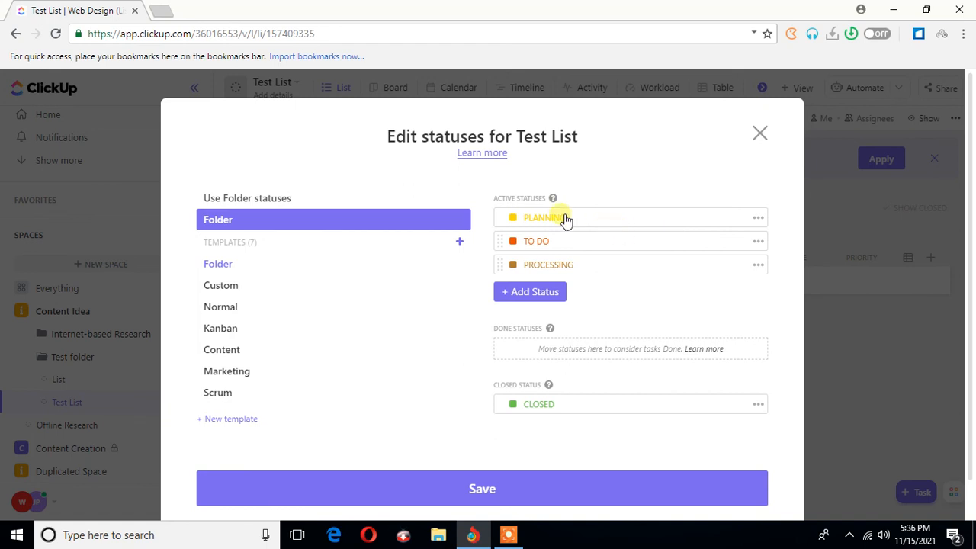
left_click(507, 536)
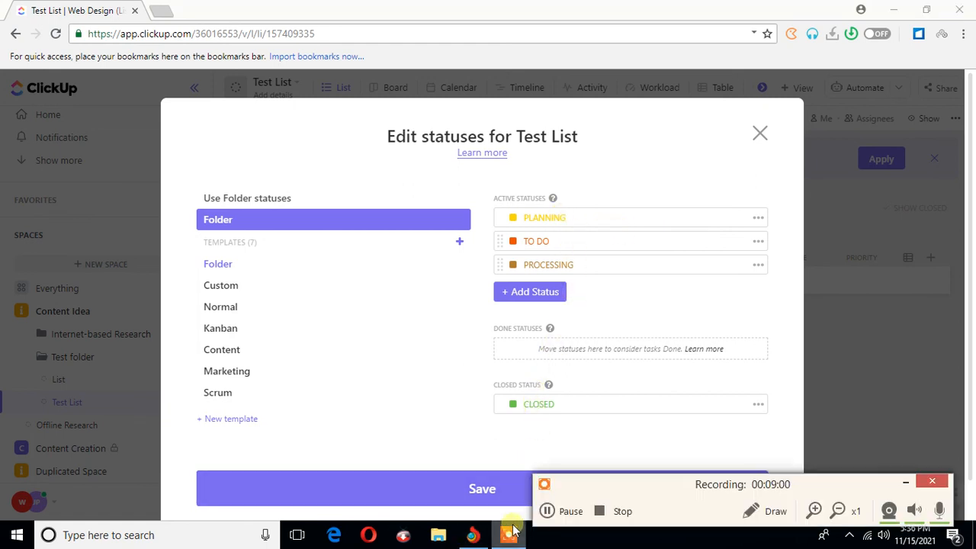
left_click(906, 482)
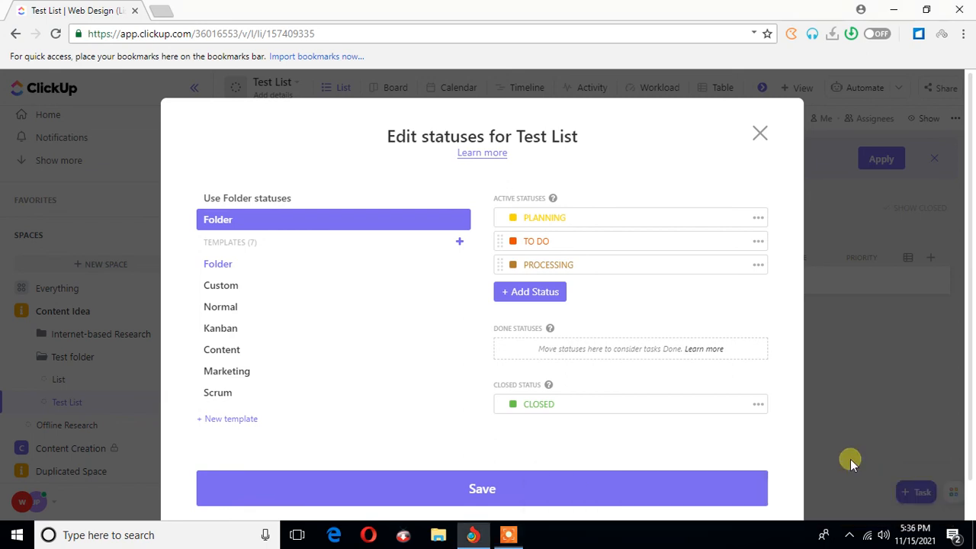
left_click(758, 404)
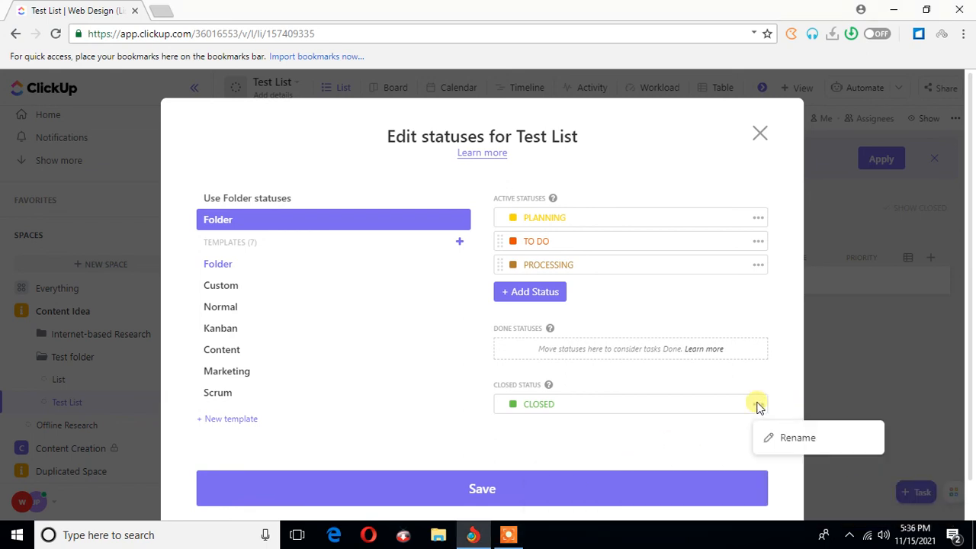
left_click(724, 433)
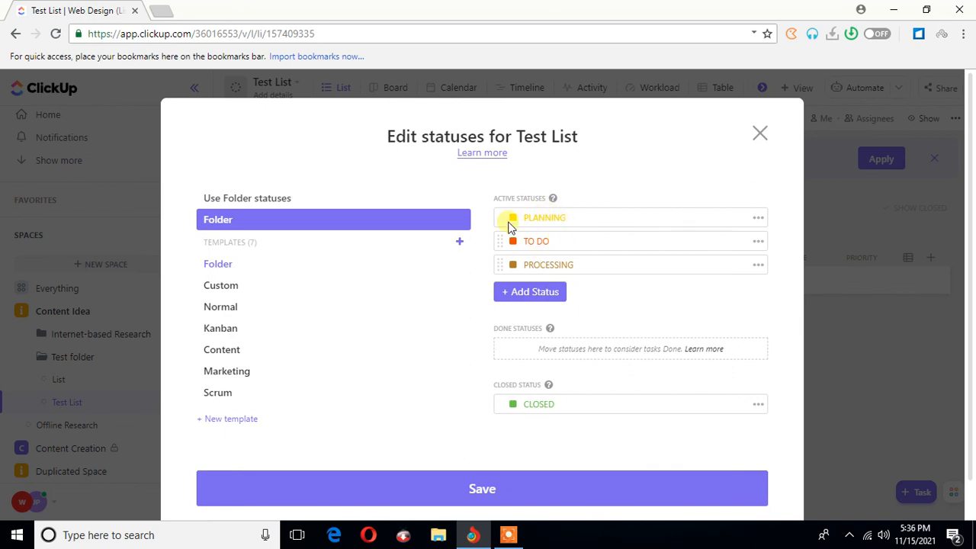
left_click(759, 218)
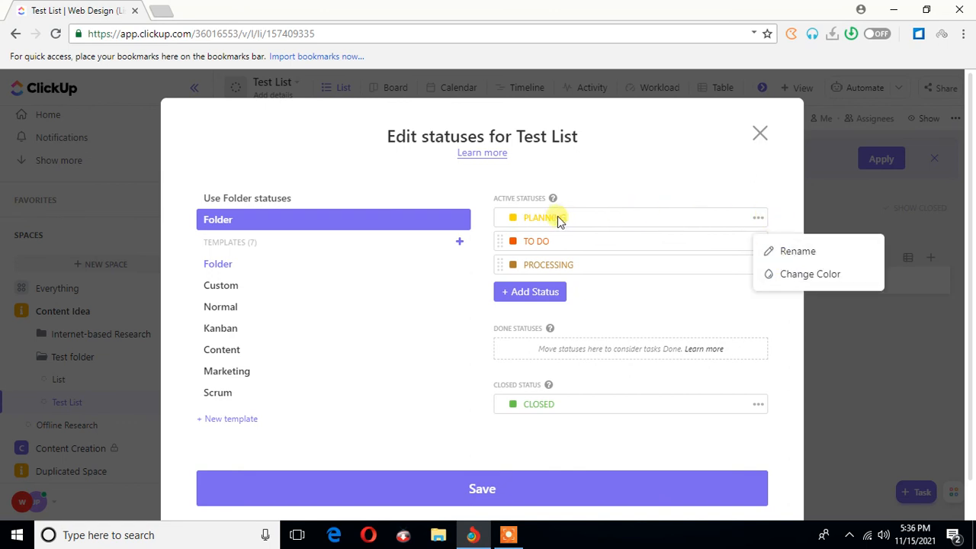
left_click(684, 174)
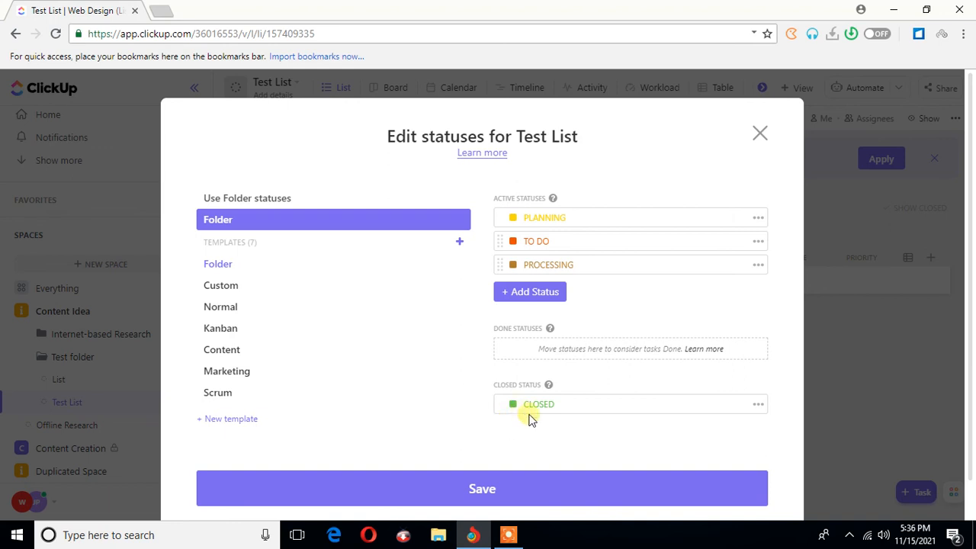
left_click(512, 537)
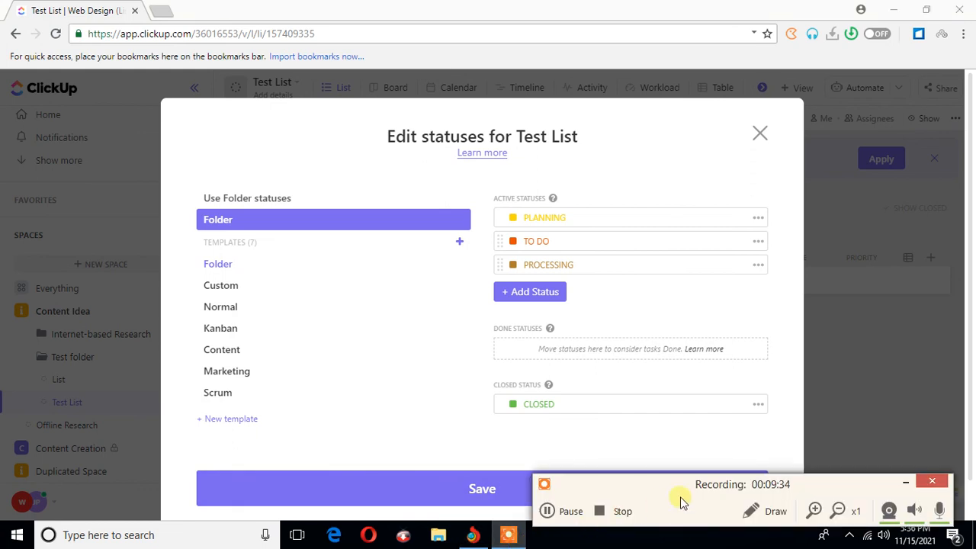
left_click(912, 485)
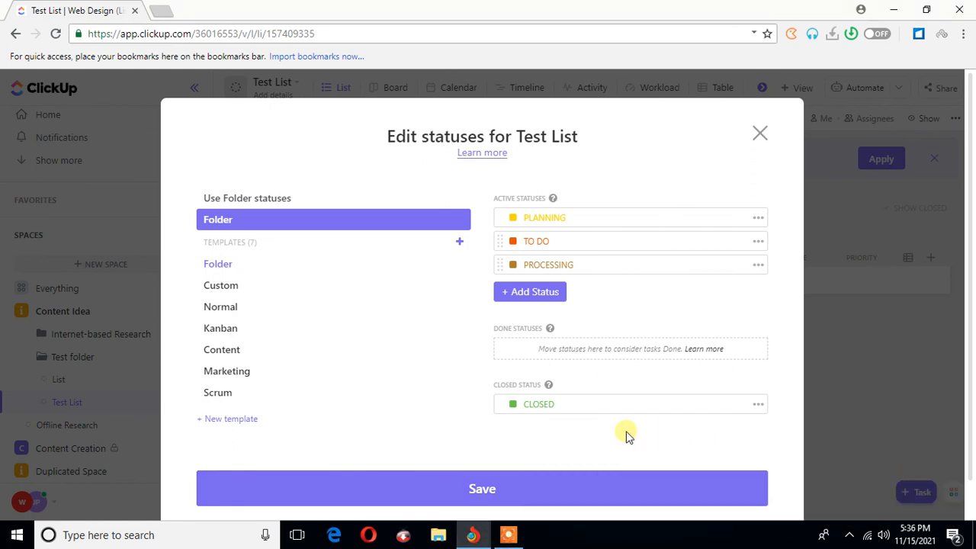
- Save the custom statuses for Test List and show the list in Board view
left_click(512, 489)
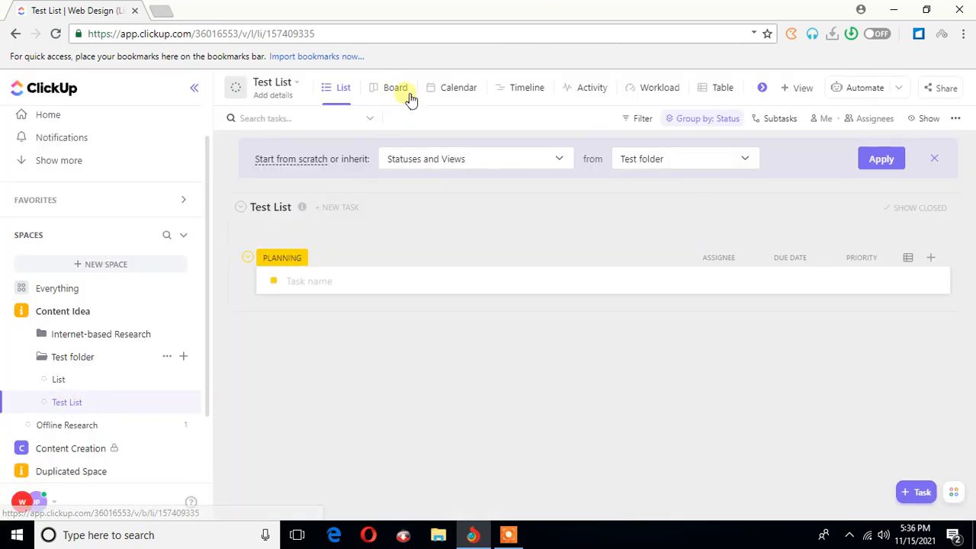
left_click(402, 91)
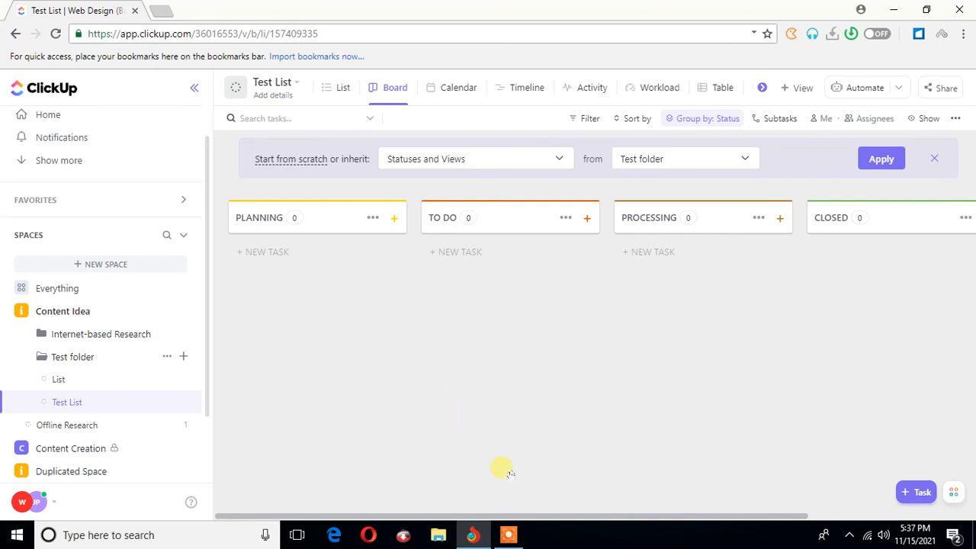
left_click(509, 535)
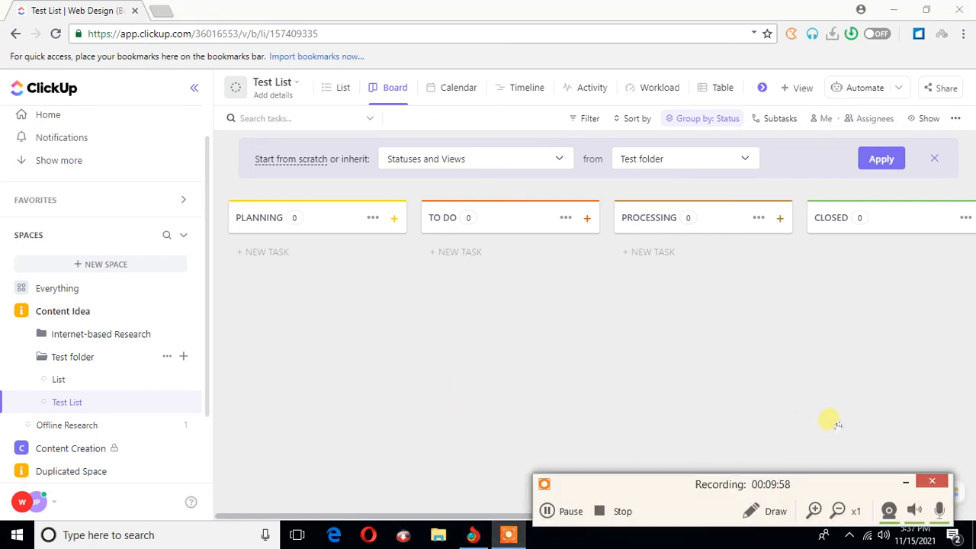